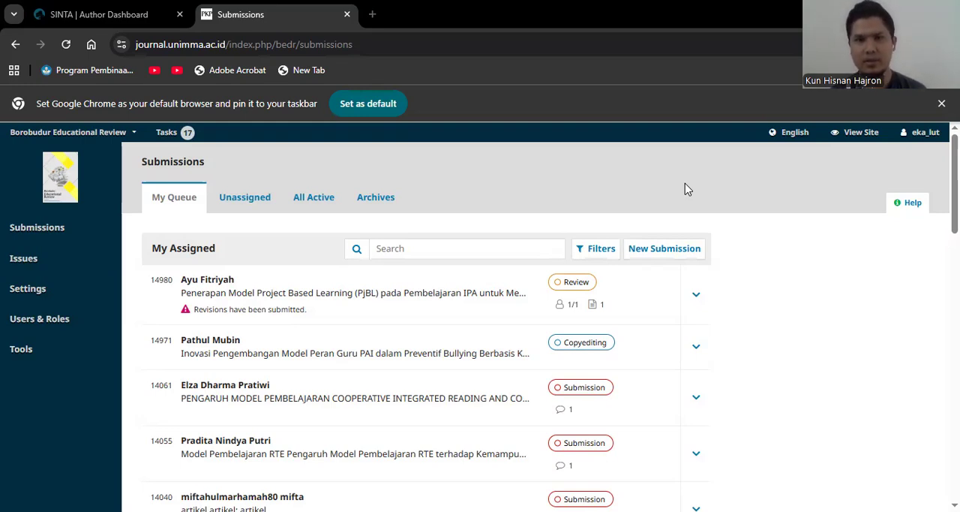
View the journal's public site, then return to the editorial submissions dashboard.
{"action": "scroll", "coordinate": [765, 217], "scroll_direction": "down", "scroll_amount": 1}
{"action": "scroll", "coordinate": [765, 217], "scroll_direction": "up", "scroll_amount": 1}
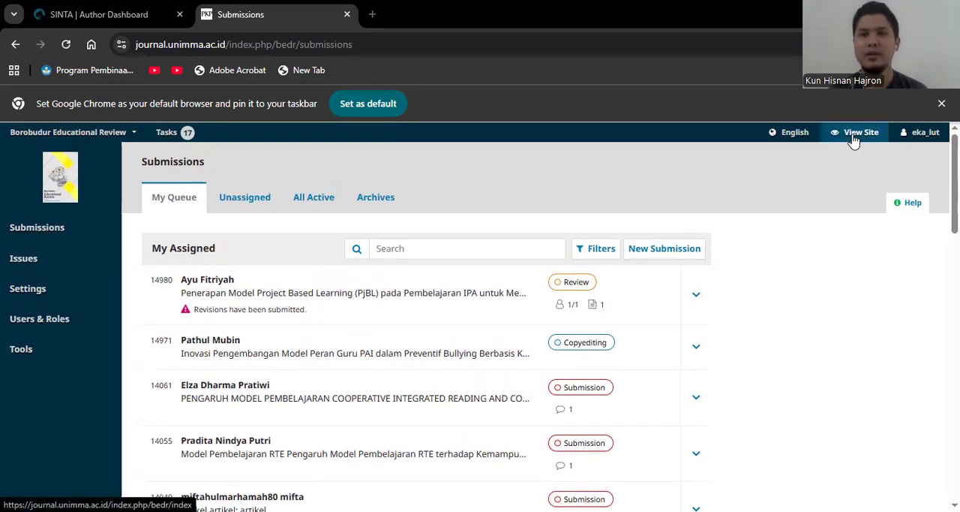
{"action": "left_click", "coordinate": [854, 141]}
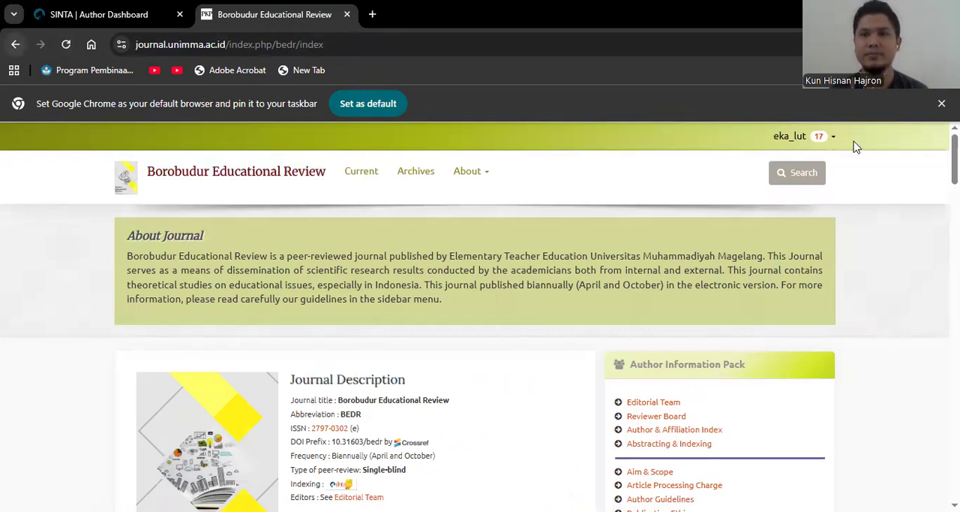
{"action": "left_click", "coordinate": [825, 137]}
{"action": "left_click", "coordinate": [823, 157]}
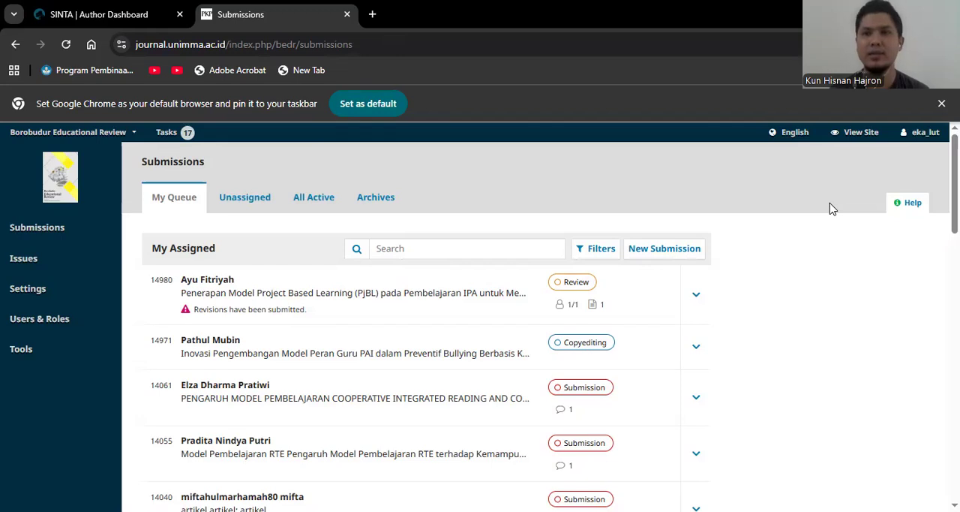
Open the Project Based Learning (PjBL) submission in the assigned queue that is at the Review stage.
{"action": "scroll", "coordinate": [831, 209], "scroll_direction": "down", "scroll_amount": 2}
{"action": "scroll", "coordinate": [831, 208], "scroll_direction": "up", "scroll_amount": 2}
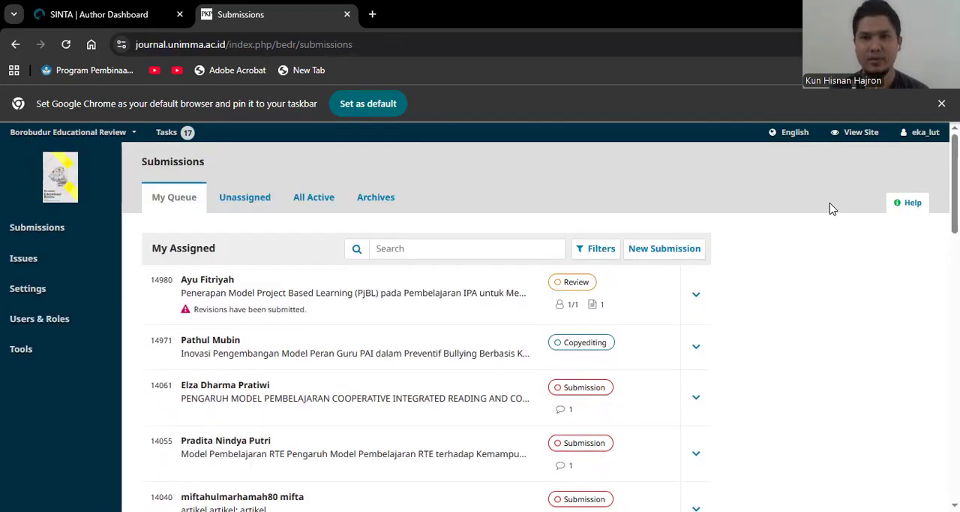
{"action": "left_click", "coordinate": [214, 282]}
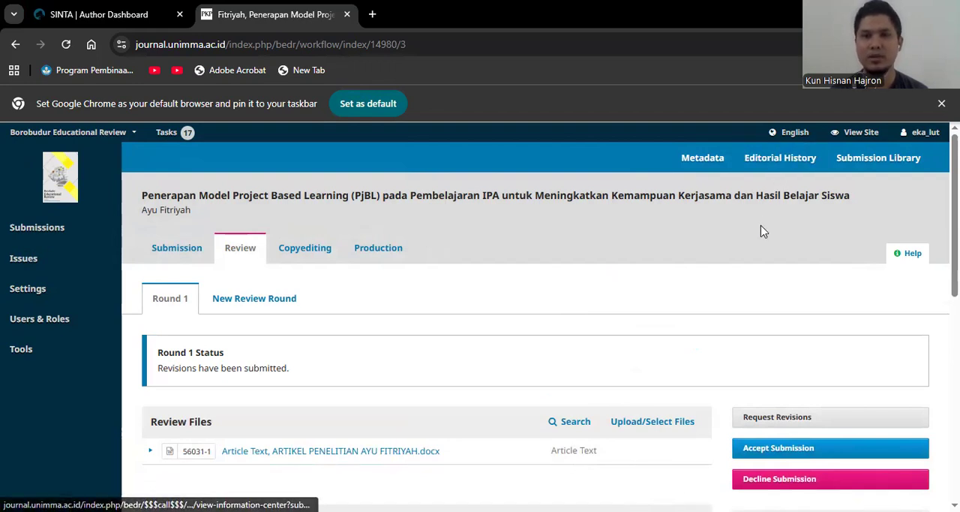
Check the submission's editorial history of uploads, emails and decisions, and close it.
{"action": "left_click", "coordinate": [782, 161]}
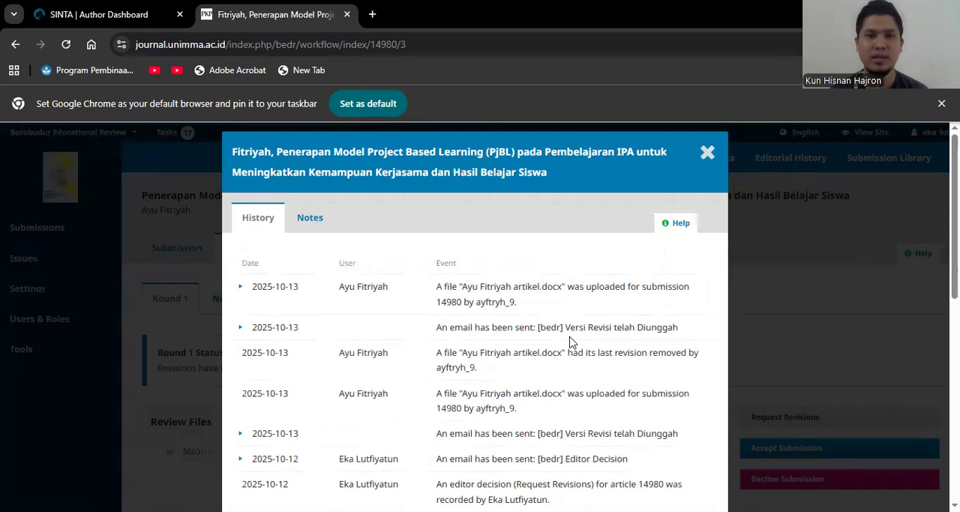
{"action": "scroll", "coordinate": [546, 394], "scroll_direction": "down", "scroll_amount": 3}
{"action": "scroll", "coordinate": [545, 393], "scroll_direction": "up", "scroll_amount": 3}
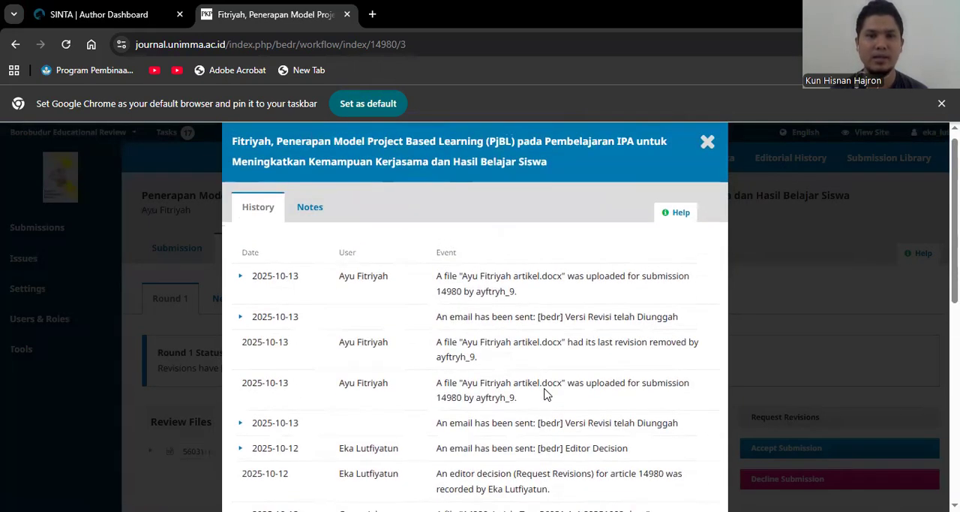
{"action": "scroll", "coordinate": [547, 394], "scroll_direction": "up", "scroll_amount": 1}
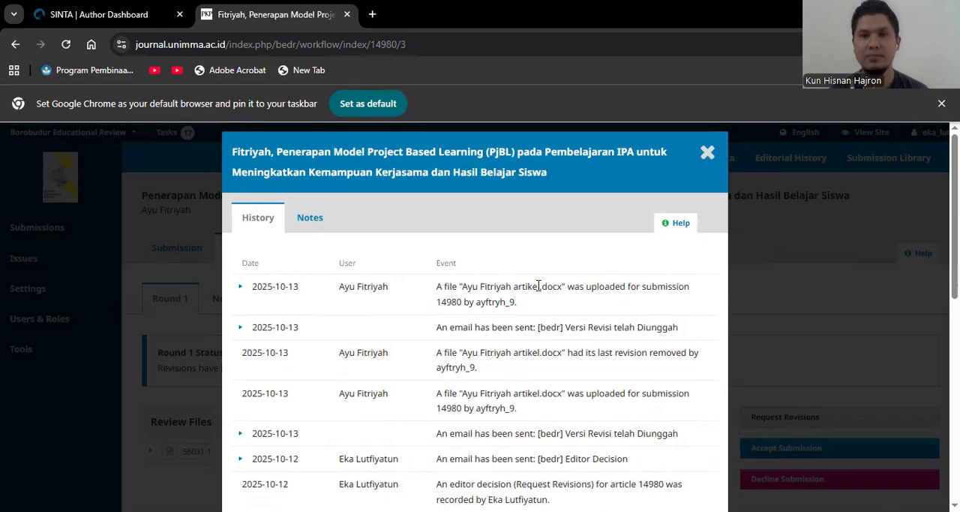
{"action": "left_click", "coordinate": [705, 158]}
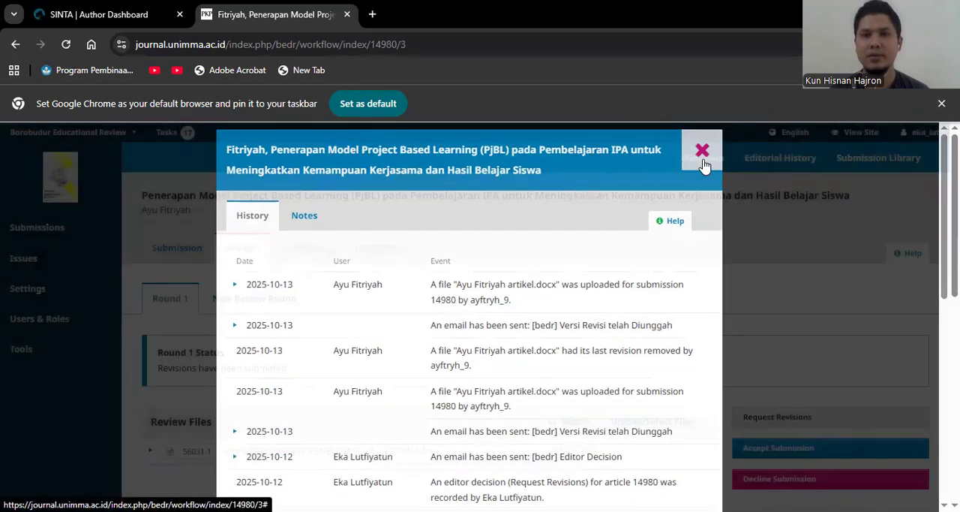
Open the article document listed under the round 1 Review Files.
{"action": "scroll", "coordinate": [686, 274], "scroll_direction": "down", "scroll_amount": 2}
{"action": "scroll", "coordinate": [683, 297], "scroll_direction": "up", "scroll_amount": 1}
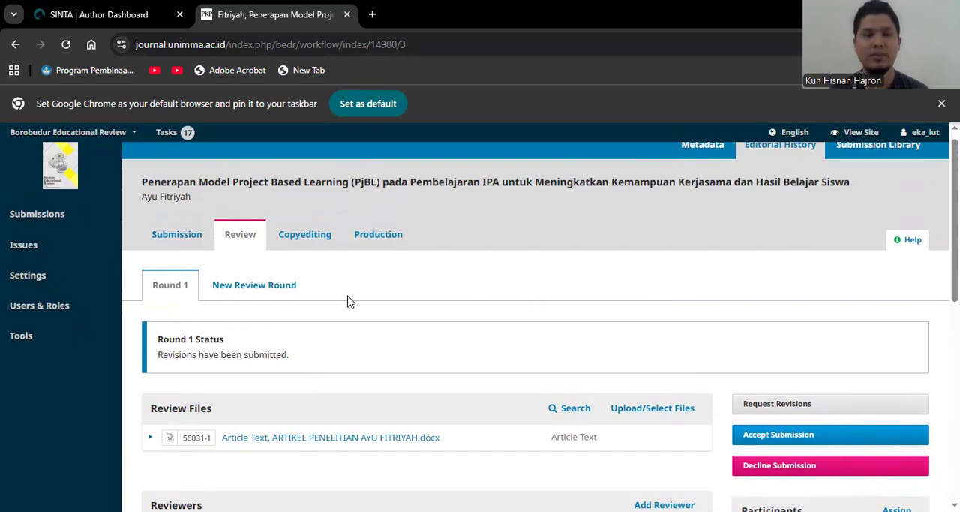
{"action": "left_click", "coordinate": [308, 437]}
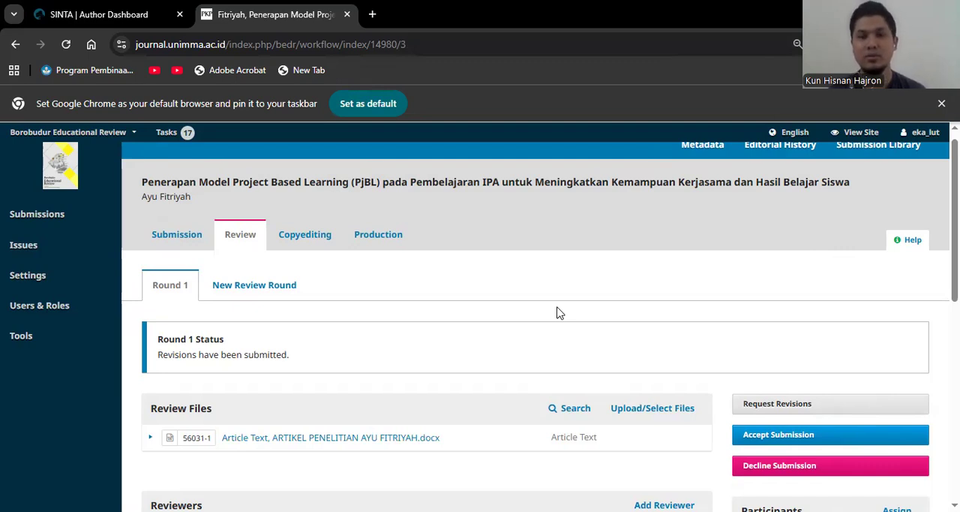
Examine the round 1 review files, the reviewer's recommendation, the author's revised article and the review discussions.
{"action": "scroll", "coordinate": [558, 312], "scroll_direction": "down", "scroll_amount": 3}
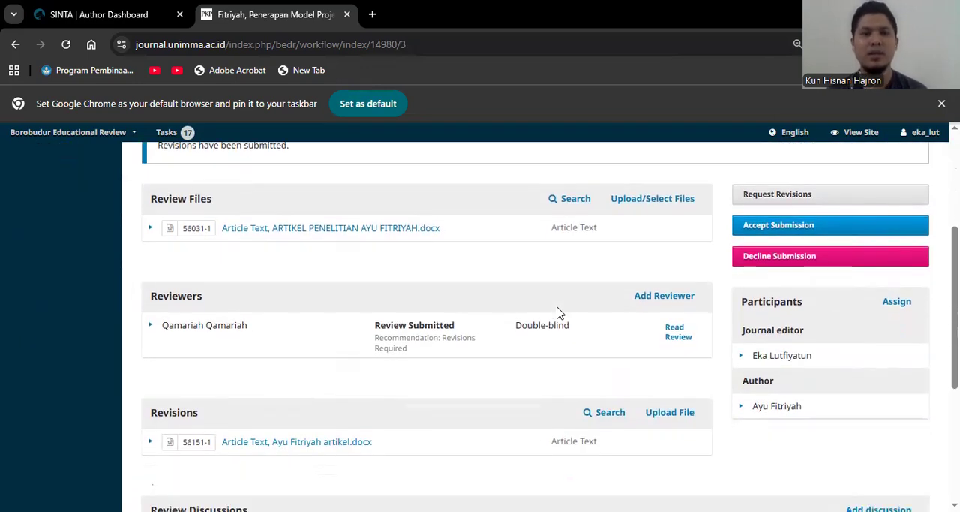
{"action": "scroll", "coordinate": [557, 312], "scroll_direction": "up", "scroll_amount": 1}
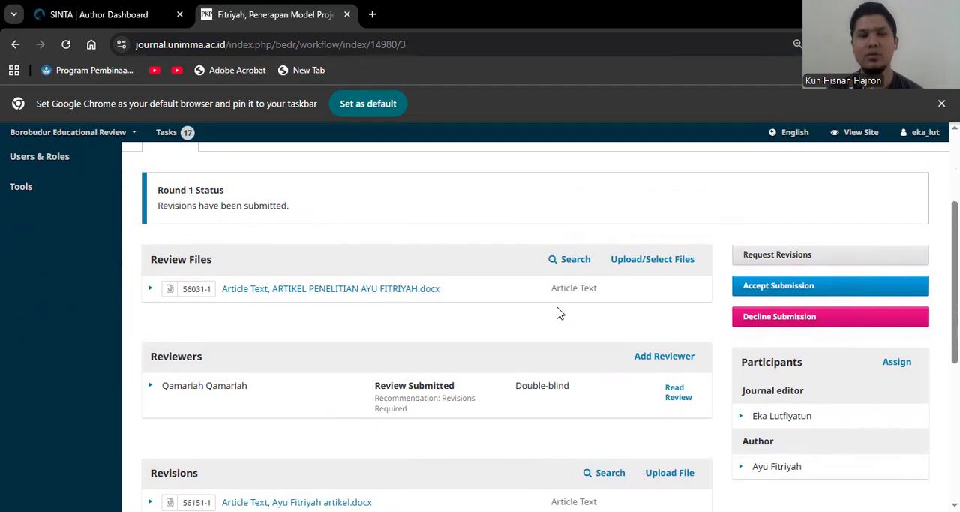
{"action": "scroll", "coordinate": [557, 312], "scroll_direction": "up", "scroll_amount": 1}
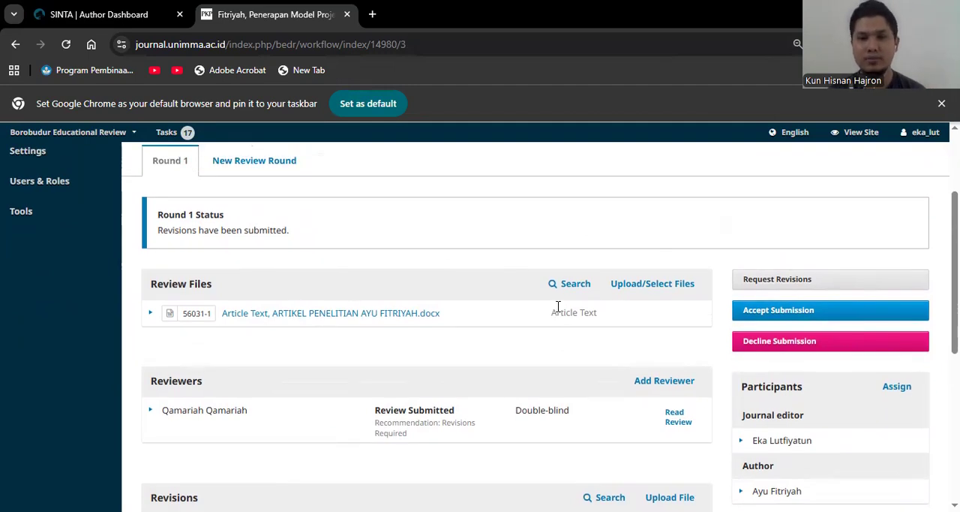
{"action": "scroll", "coordinate": [534, 340], "scroll_direction": "down", "scroll_amount": 2}
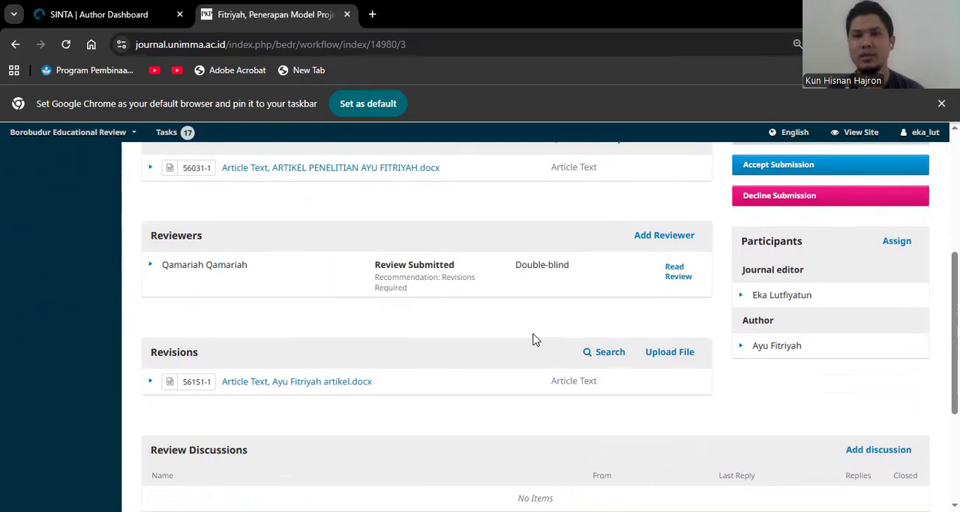
{"action": "scroll", "coordinate": [534, 340], "scroll_direction": "up", "scroll_amount": 1}
{"action": "scroll", "coordinate": [535, 339], "scroll_direction": "down", "scroll_amount": 2}
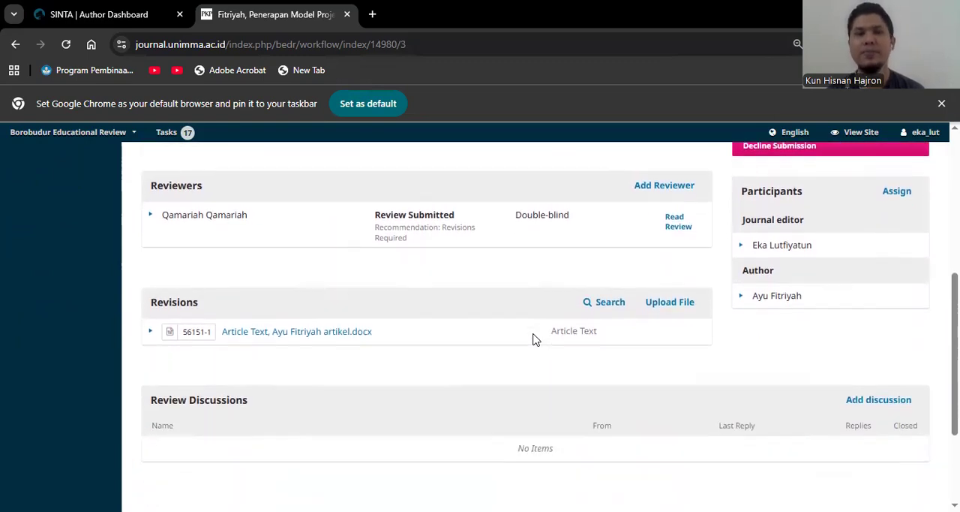
{"action": "scroll", "coordinate": [535, 339], "scroll_direction": "up", "scroll_amount": 1}
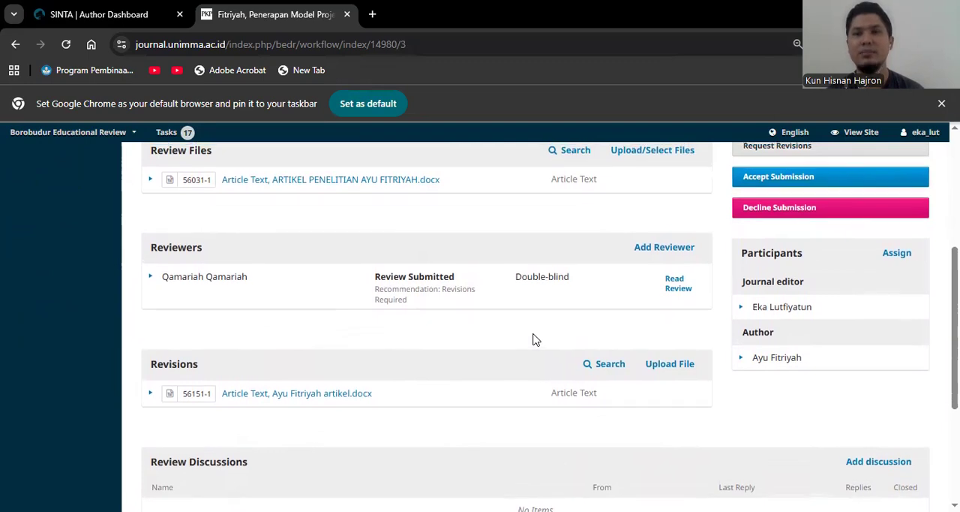
{"action": "scroll", "coordinate": [535, 339], "scroll_direction": "up", "scroll_amount": 1}
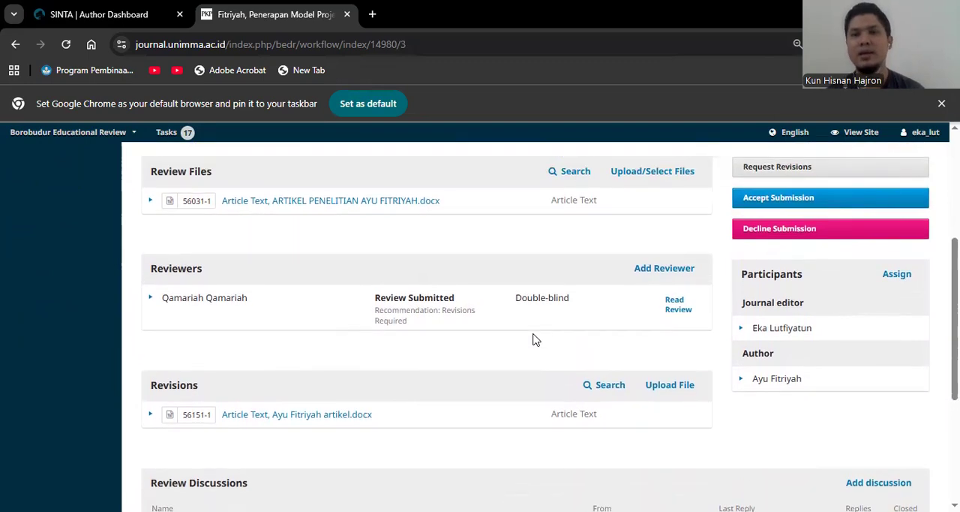
Accept the submission with an email notification to the author, forward the revised article to Copyediting, and record the editorial decision.
{"action": "left_click", "coordinate": [786, 198]}
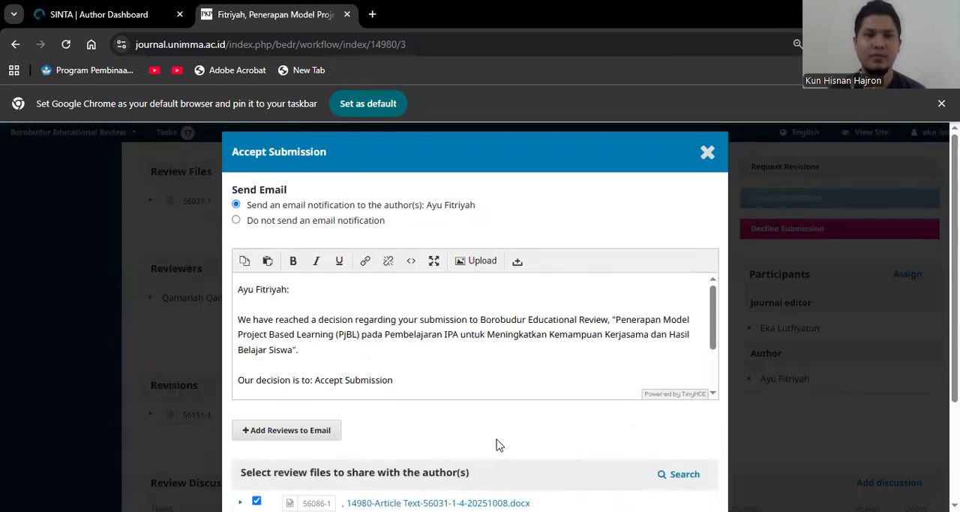
{"action": "scroll", "coordinate": [495, 444], "scroll_direction": "down", "scroll_amount": 1}
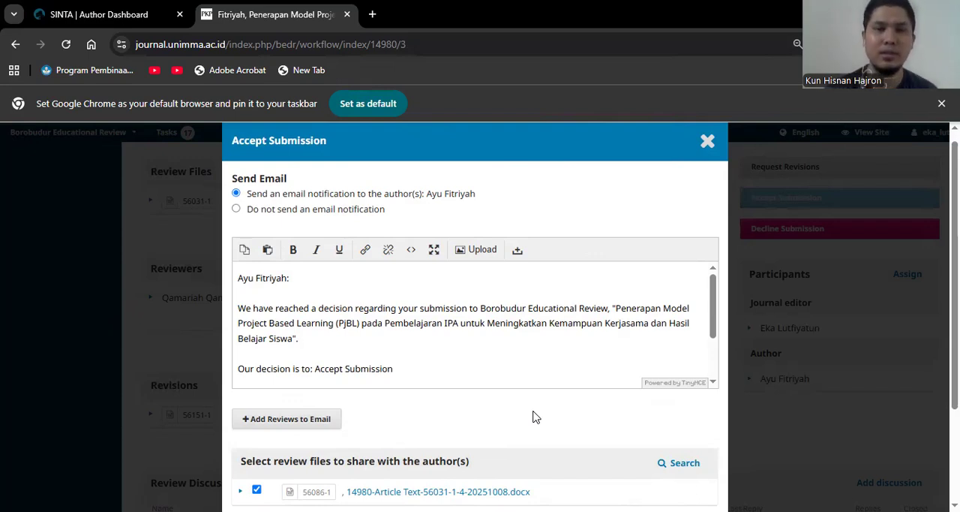
{"action": "scroll", "coordinate": [535, 417], "scroll_direction": "down", "scroll_amount": 3}
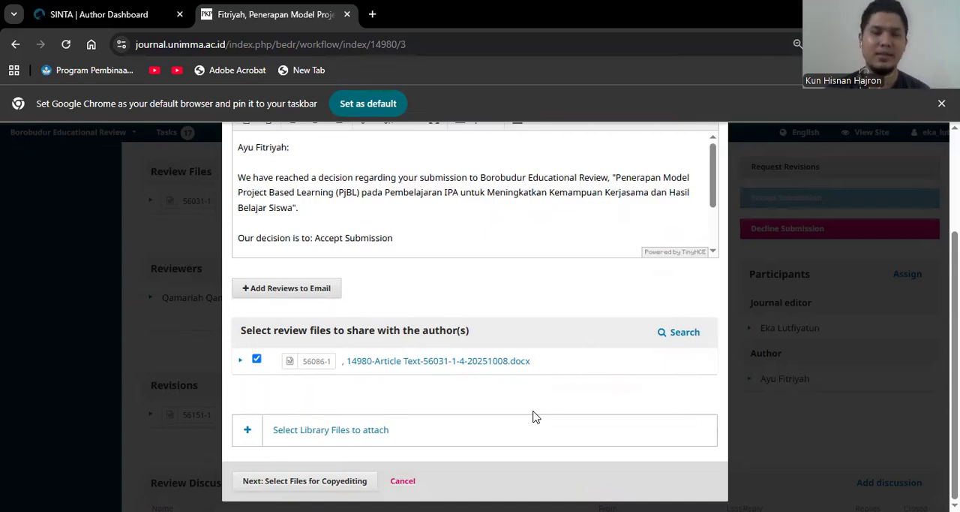
{"action": "left_click", "coordinate": [324, 483]}
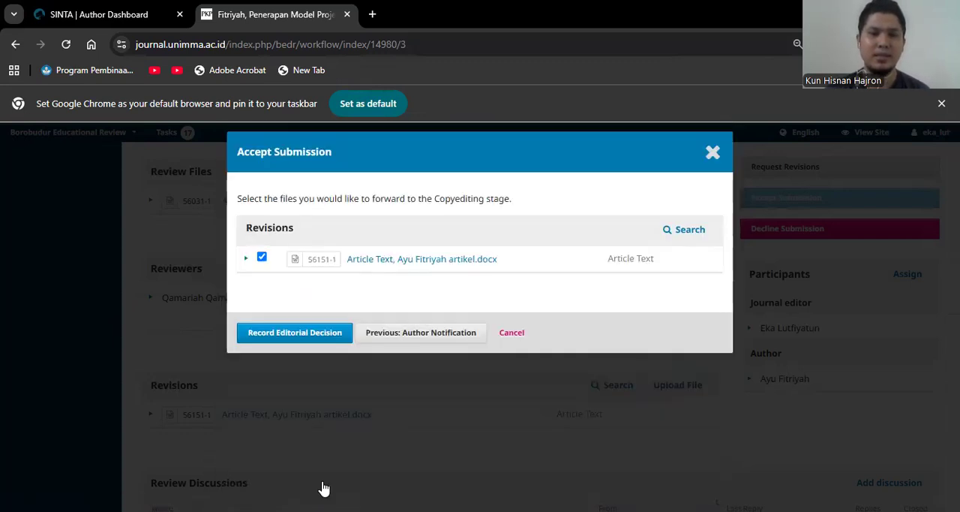
{"action": "left_click", "coordinate": [308, 340]}
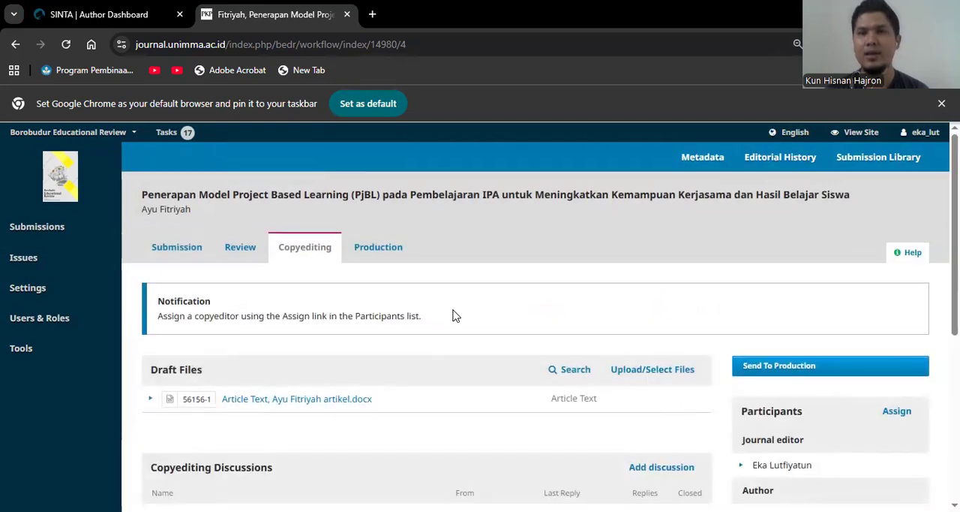
Check the Copyediting stage and the editorial history for the recorded acceptance decision, closing the history when done.
{"action": "scroll", "coordinate": [453, 315], "scroll_direction": "down", "scroll_amount": 3}
{"action": "scroll", "coordinate": [453, 315], "scroll_direction": "up", "scroll_amount": 2}
{"action": "scroll", "coordinate": [453, 315], "scroll_direction": "up", "scroll_amount": 1}
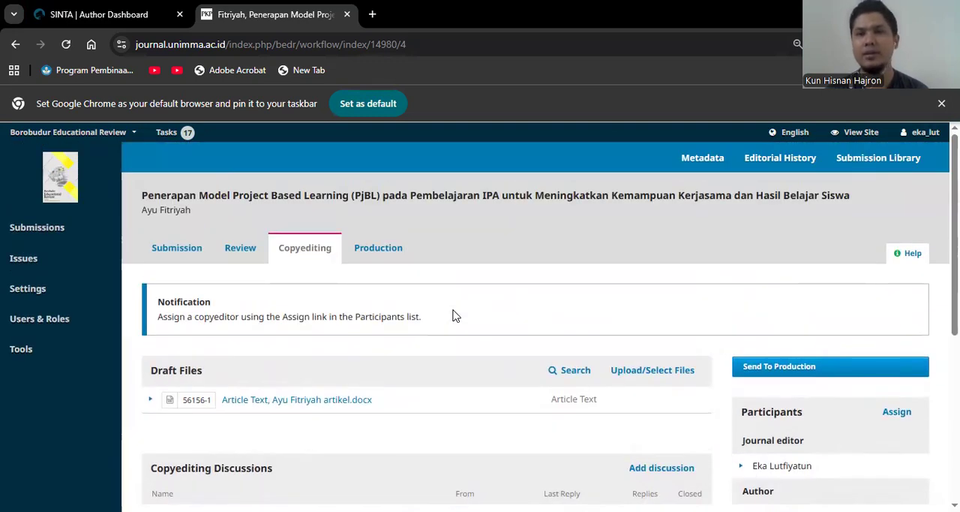
{"action": "left_click", "coordinate": [786, 158]}
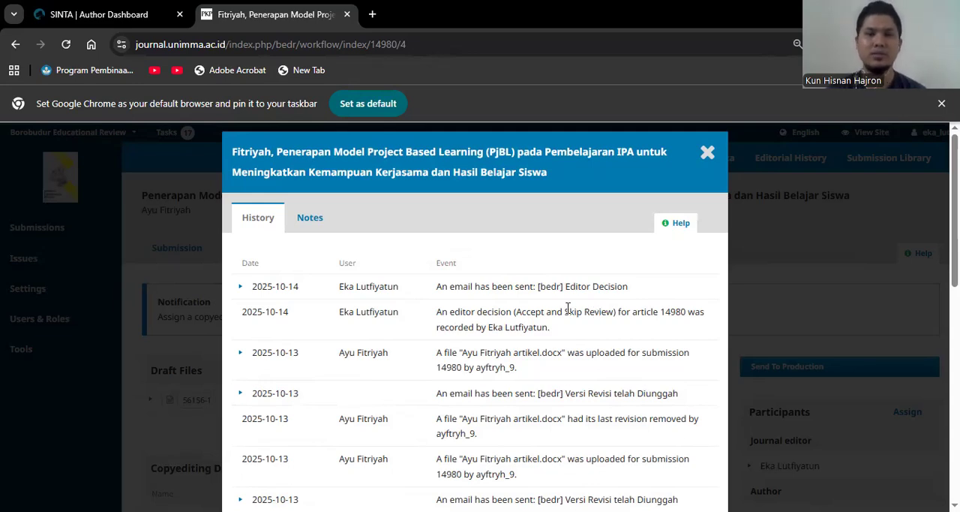
{"action": "left_click", "coordinate": [709, 177]}
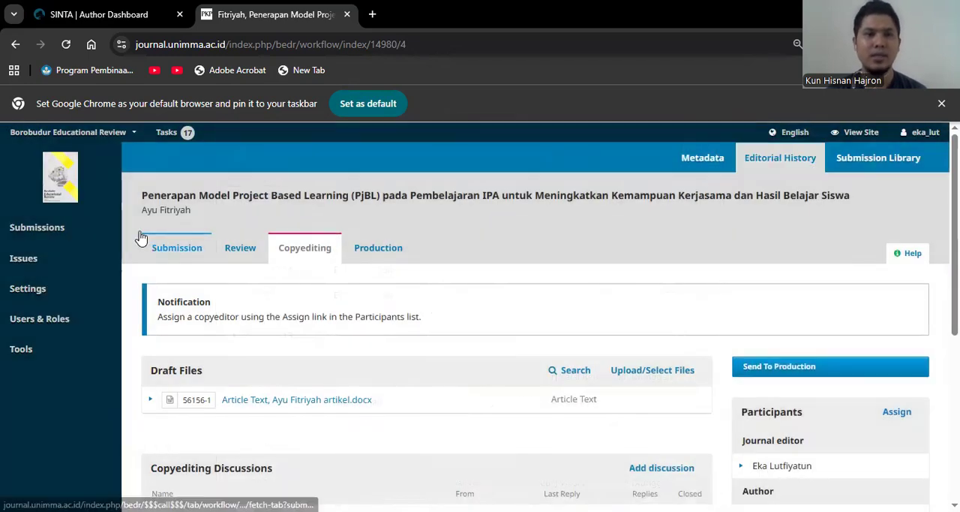
Return to the submissions list and look through all active submissions and their stages.
{"action": "left_click", "coordinate": [64, 236]}
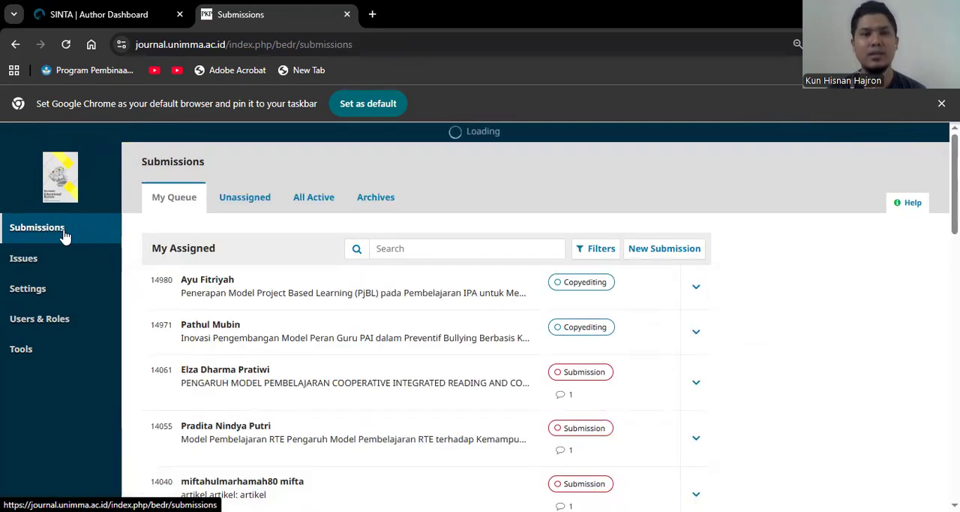
{"action": "left_click", "coordinate": [316, 203]}
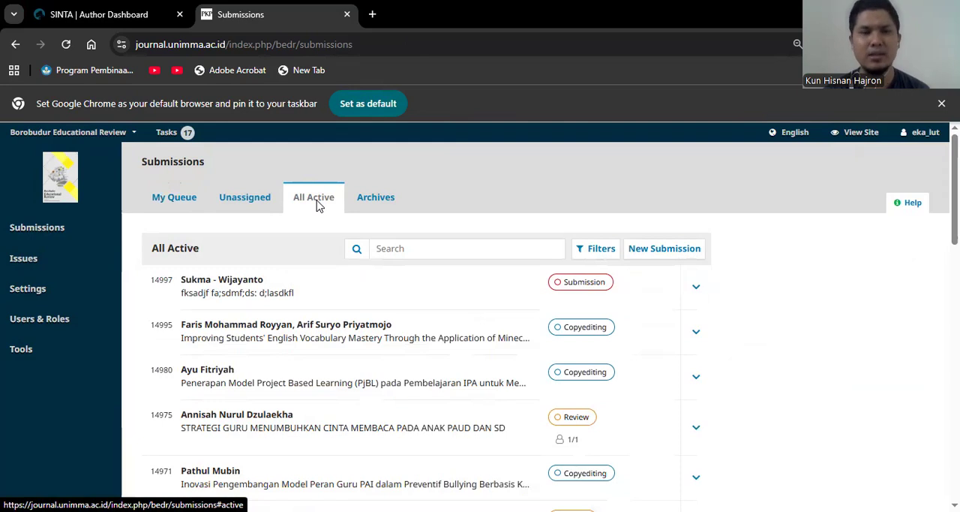
{"action": "scroll", "coordinate": [368, 330], "scroll_direction": "down", "scroll_amount": 1}
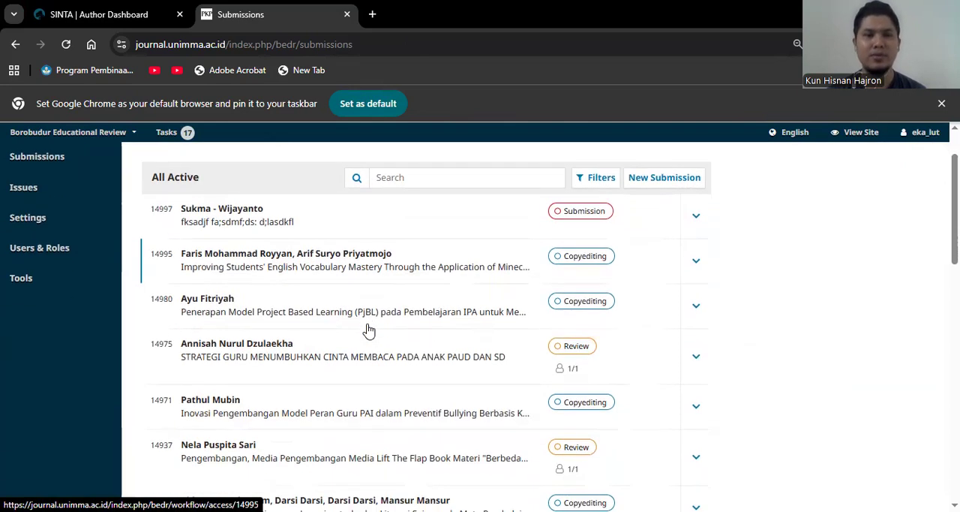